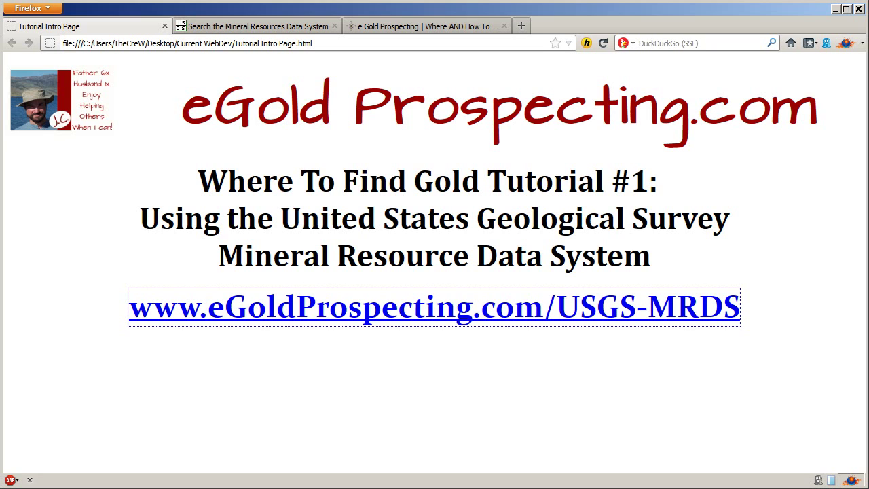
Highlight the tutorial subtitle, then follow the eGoldProspecting.com/USGS-MRDS link to the MRDS search page
{"action": "left_click_drag", "start_coordinate": [140, 219], "coordinate": [689, 256]}
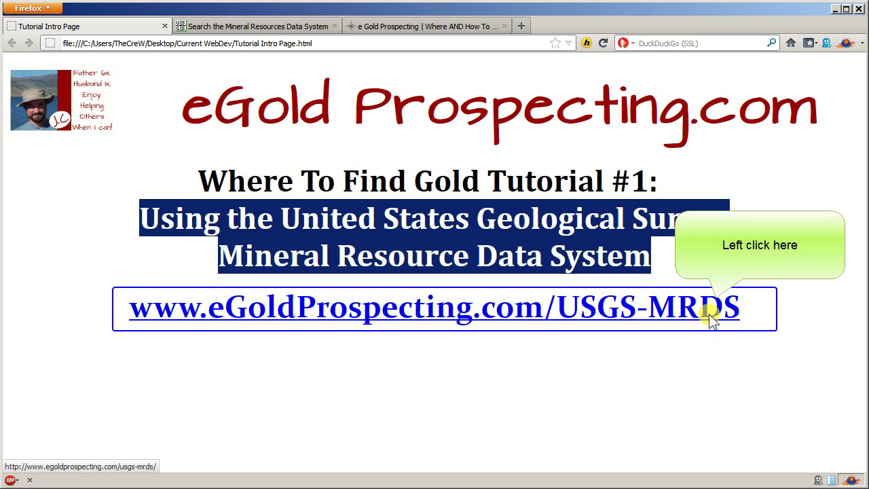
{"action": "left_click", "coordinate": [711, 318]}
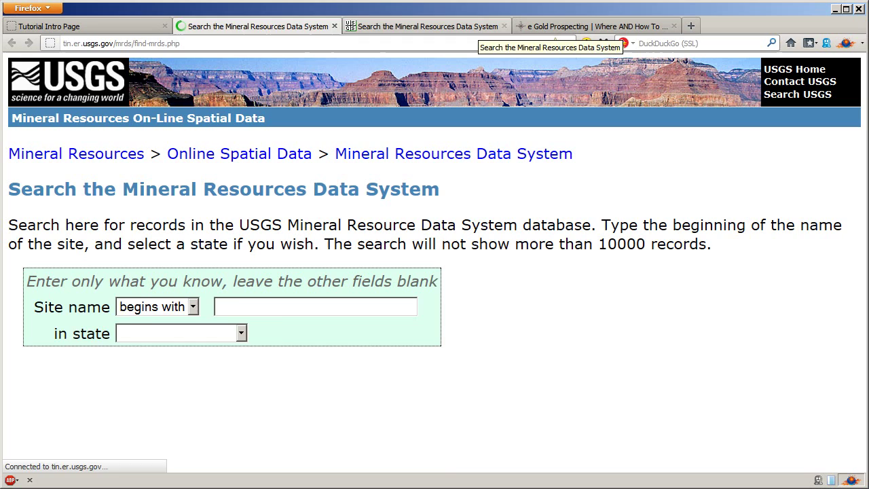
On the MRDS search form, set the country to Argentina, leaving state blank
{"action": "left_click", "coordinate": [479, 27]}
{"action": "scroll", "coordinate": [536, 170], "scroll_direction": "down", "scroll_amount": 2}
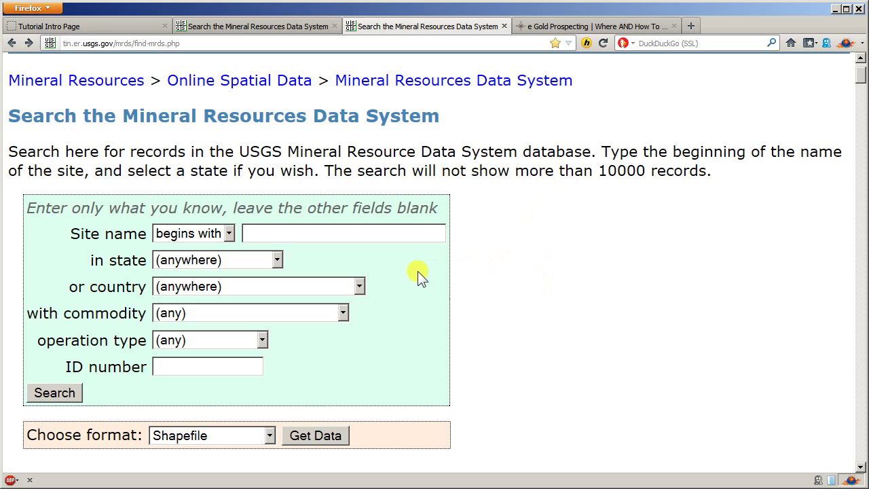
{"action": "scroll", "coordinate": [418, 271], "scroll_direction": "down", "scroll_amount": 1}
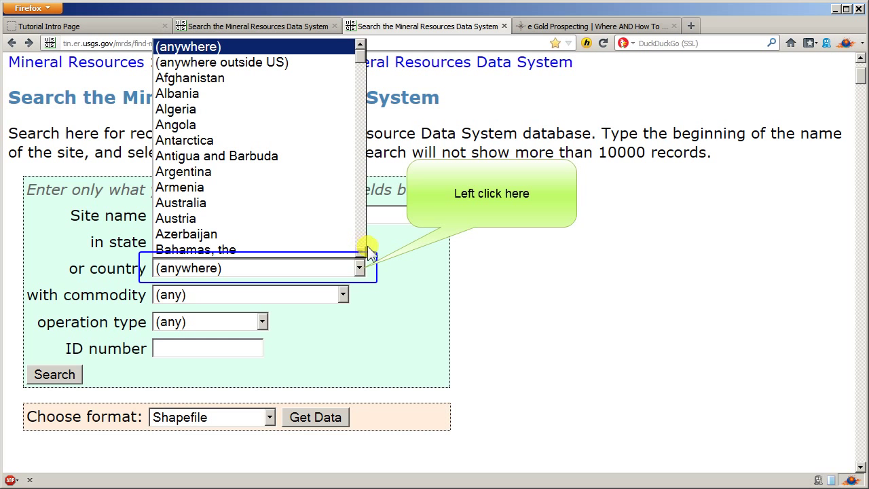
{"action": "left_click", "coordinate": [407, 261]}
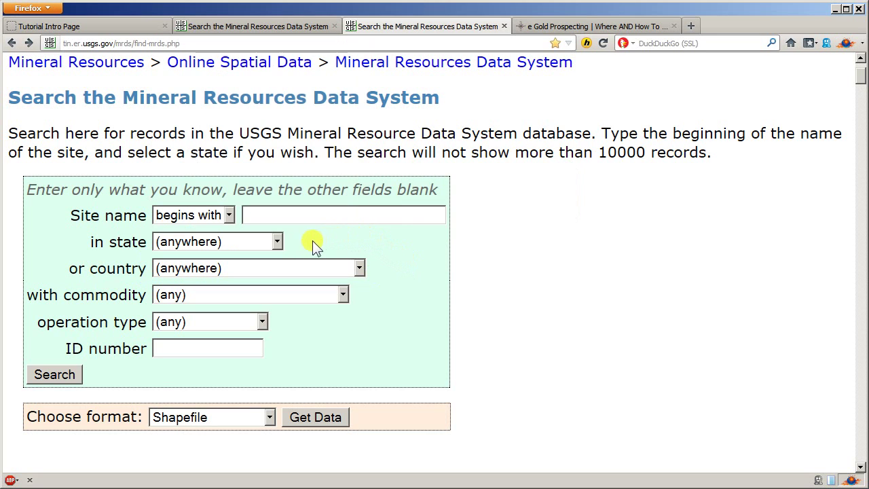
{"action": "left_click", "coordinate": [277, 241]}
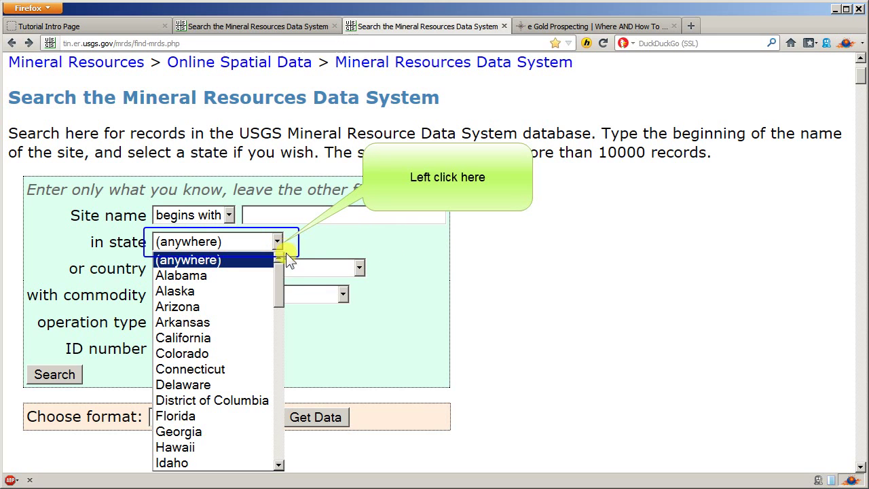
{"action": "left_click", "coordinate": [281, 243]}
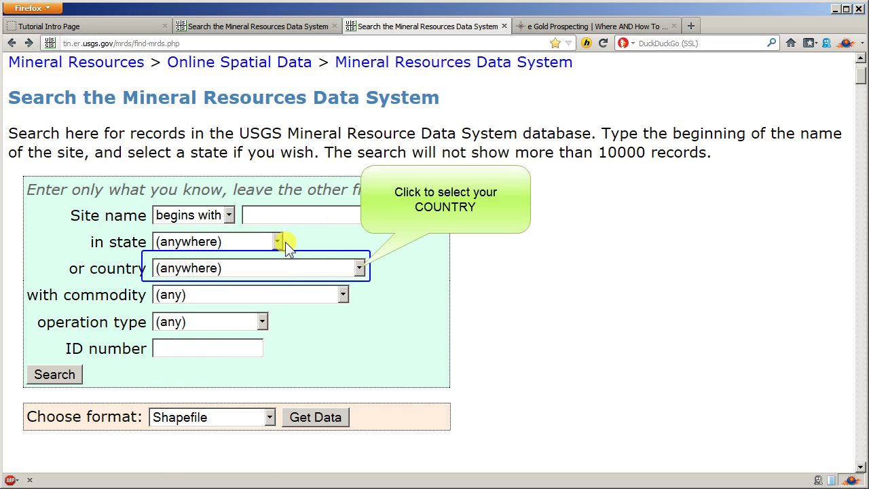
{"action": "left_click", "coordinate": [385, 270]}
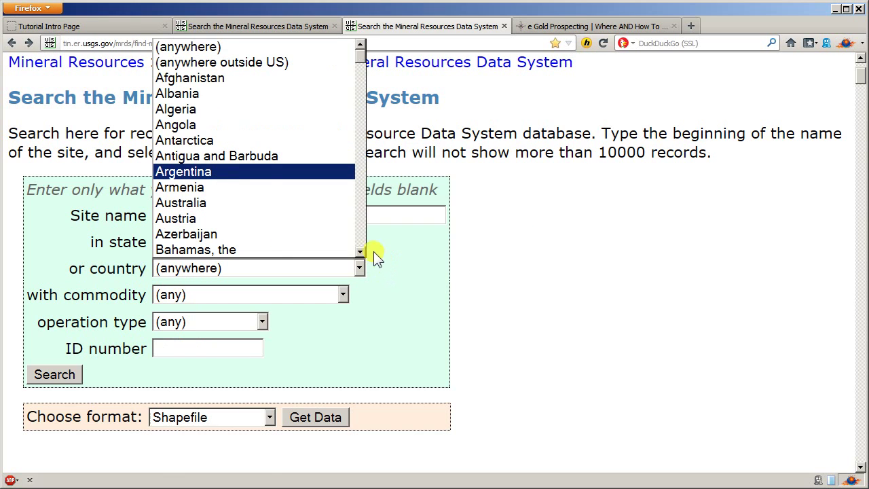
{"action": "left_click", "coordinate": [204, 172]}
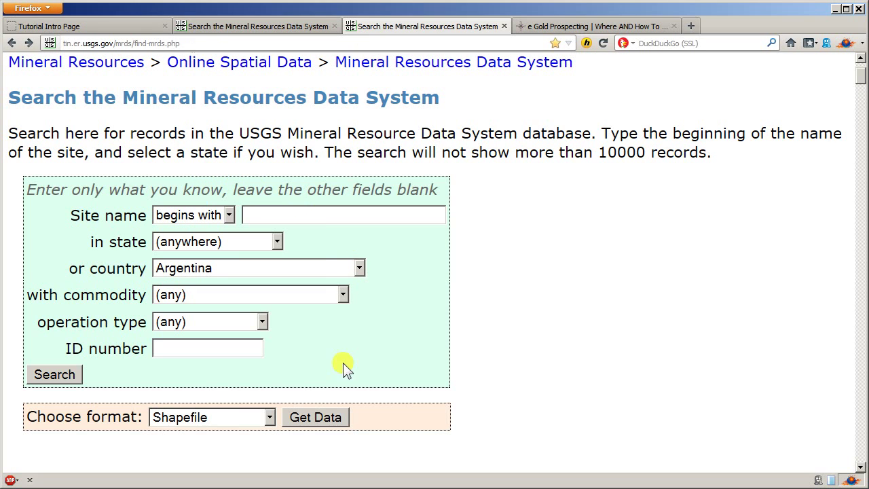
Choose Gold as the commodity and run the search
{"action": "left_click", "coordinate": [344, 300]}
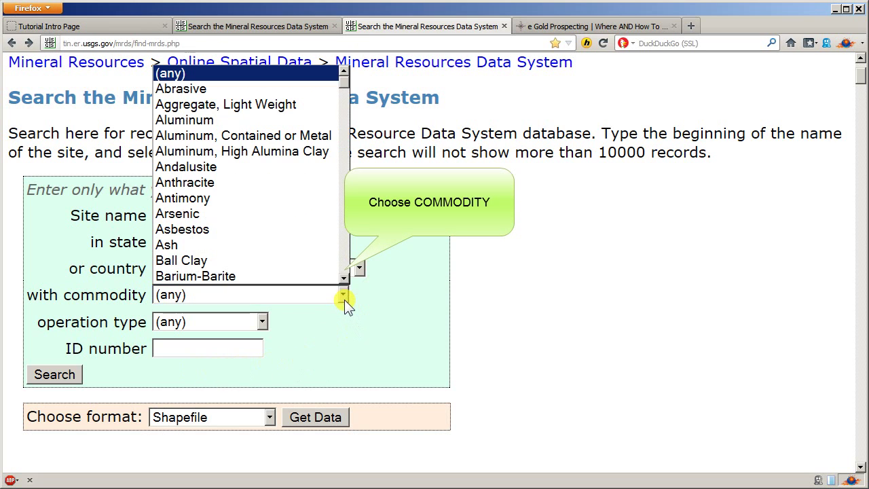
{"action": "scroll", "coordinate": [344, 269], "scroll_direction": "down", "scroll_amount": 6}
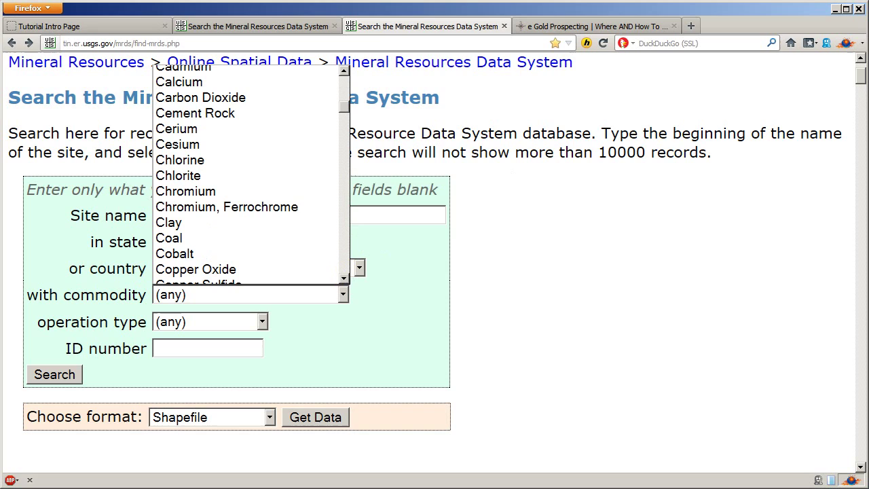
{"action": "scroll", "coordinate": [345, 274], "scroll_direction": "down", "scroll_amount": 4}
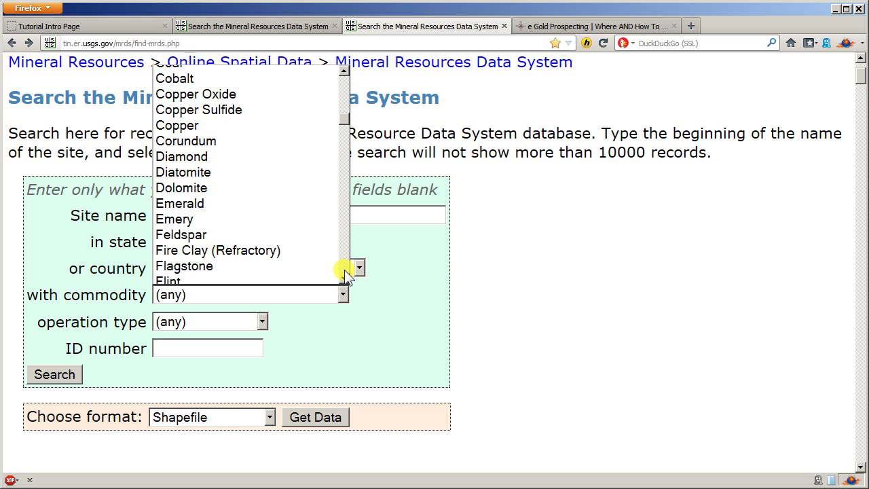
{"action": "scroll", "coordinate": [344, 274], "scroll_direction": "down", "scroll_amount": 4}
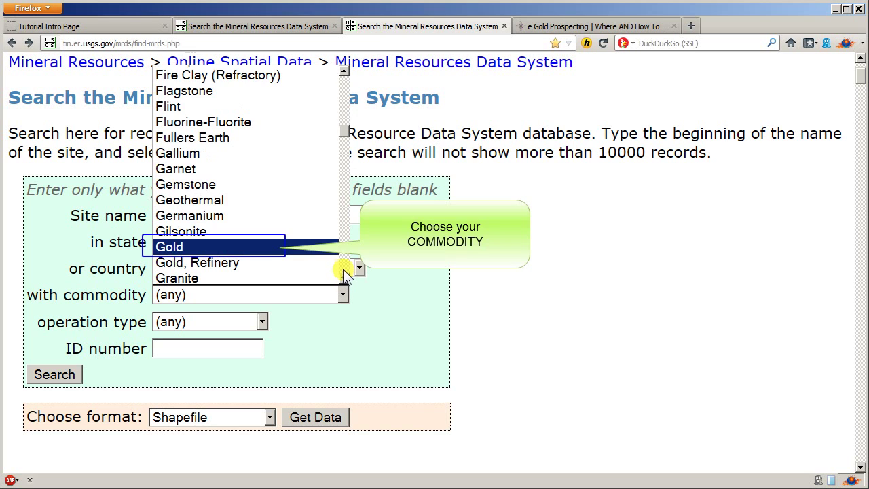
{"action": "left_click", "coordinate": [230, 248]}
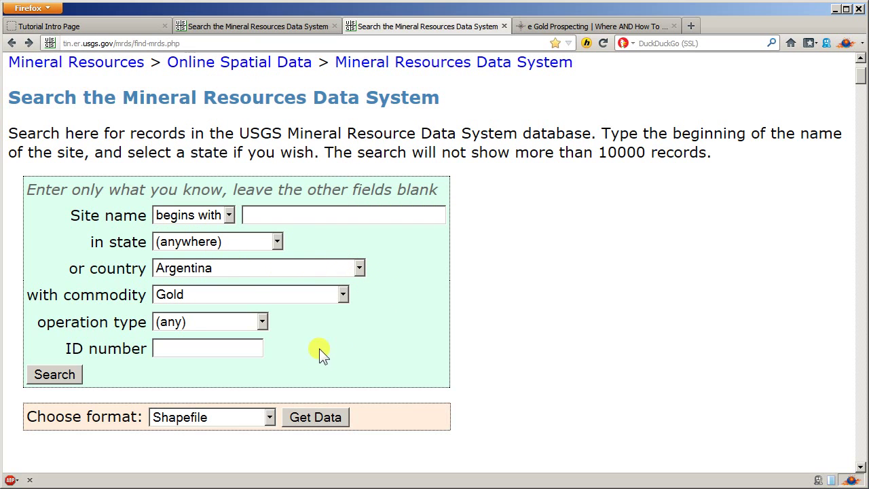
{"action": "left_click", "coordinate": [54, 374]}
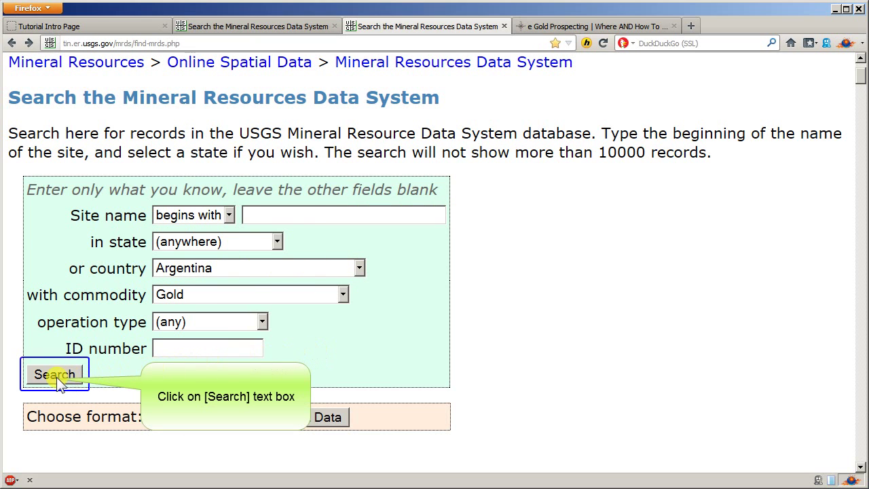
Scroll through the 309 Argentine gold results and open deposit 60001289, Alto Rio Chubut
{"action": "scroll", "coordinate": [541, 332], "scroll_direction": "down", "scroll_amount": 2}
{"action": "scroll", "coordinate": [541, 333], "scroll_direction": "down", "scroll_amount": 5}
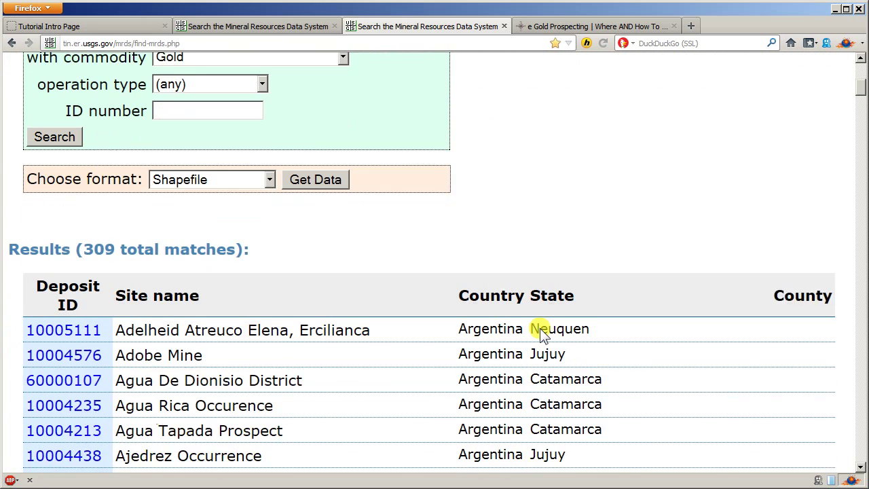
{"action": "scroll", "coordinate": [412, 292], "scroll_direction": "down", "scroll_amount": 5}
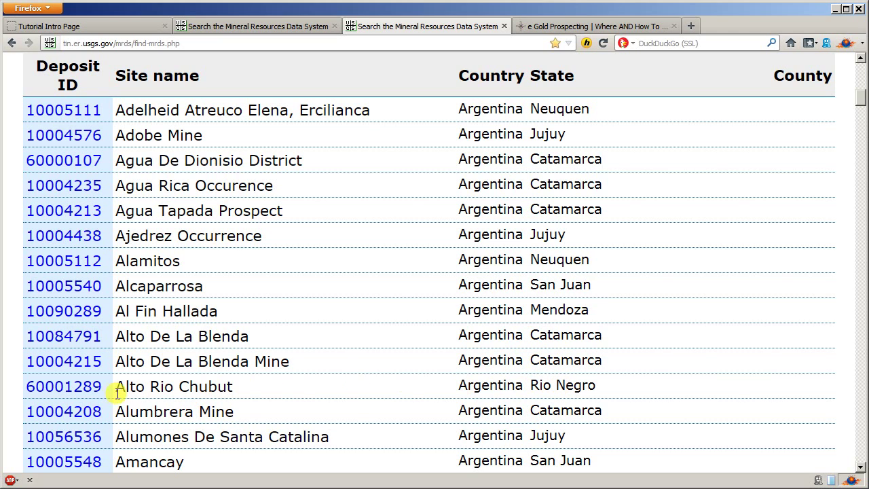
{"action": "left_click", "coordinate": [83, 393]}
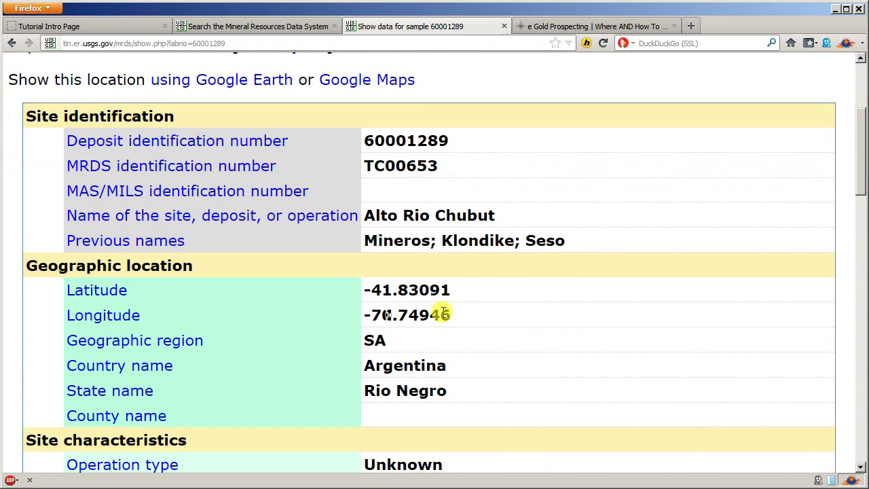
{"action": "scroll", "coordinate": [497, 318], "scroll_direction": "down", "scroll_amount": 2}
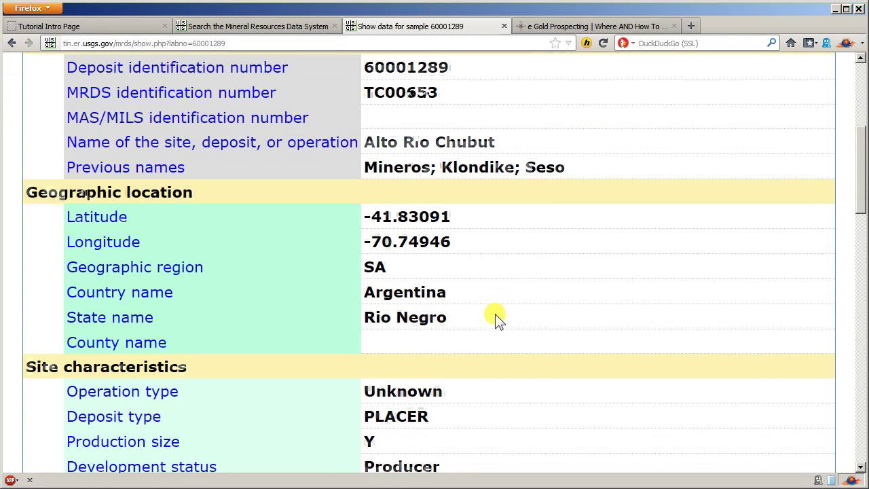
{"action": "scroll", "coordinate": [496, 318], "scroll_direction": "down", "scroll_amount": 3}
{"action": "scroll", "coordinate": [496, 317], "scroll_direction": "down", "scroll_amount": 2}
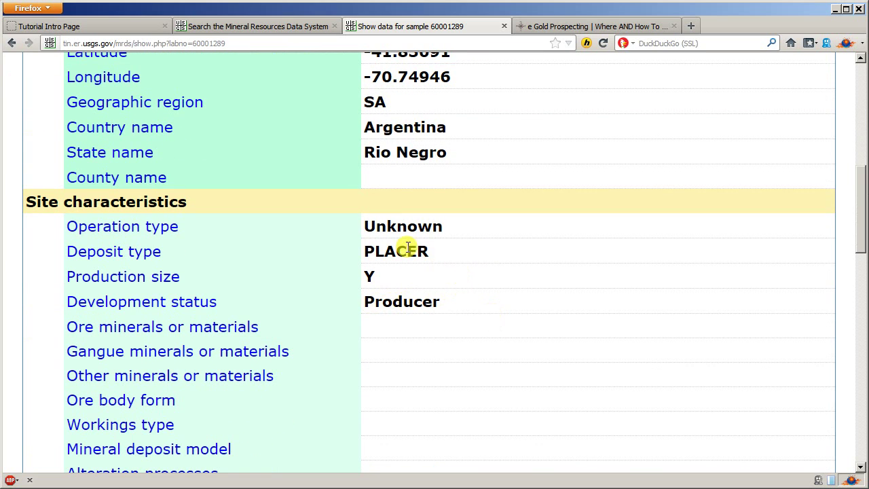
{"action": "scroll", "coordinate": [439, 262], "scroll_direction": "down", "scroll_amount": 5}
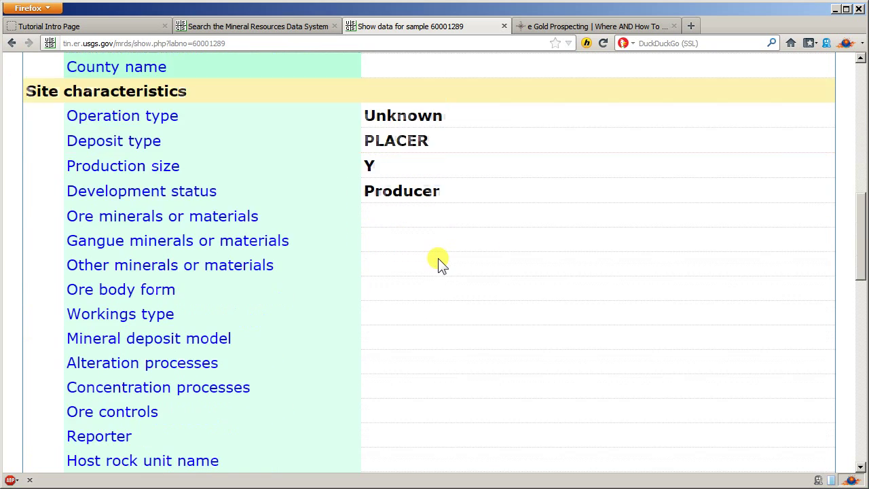
{"action": "scroll", "coordinate": [439, 261], "scroll_direction": "down", "scroll_amount": 8}
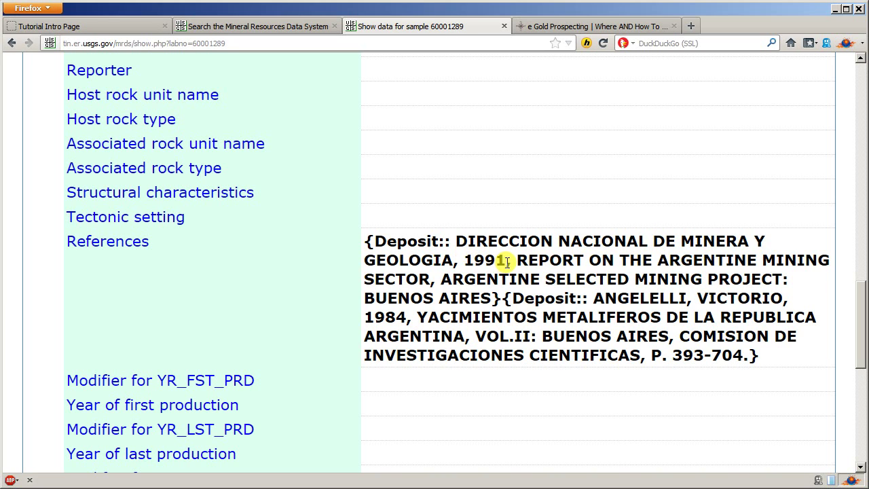
{"action": "scroll", "coordinate": [509, 263], "scroll_direction": "down", "scroll_amount": 5}
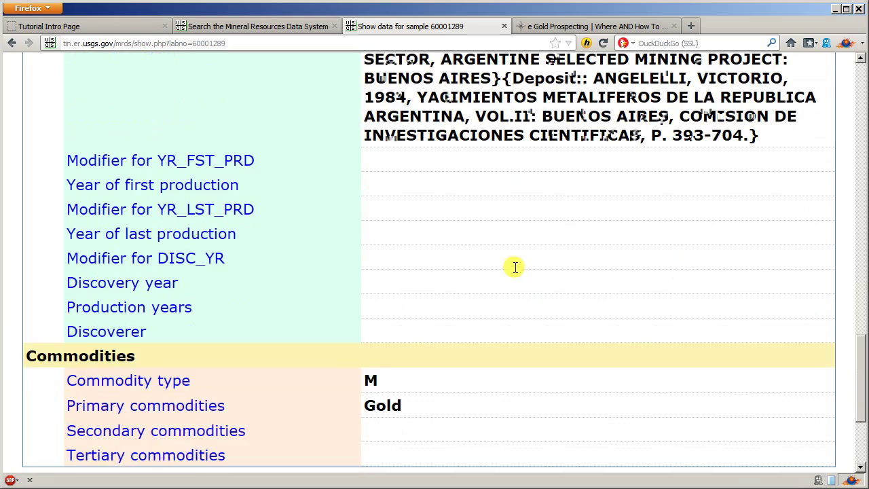
{"action": "scroll", "coordinate": [516, 267], "scroll_direction": "down", "scroll_amount": 2}
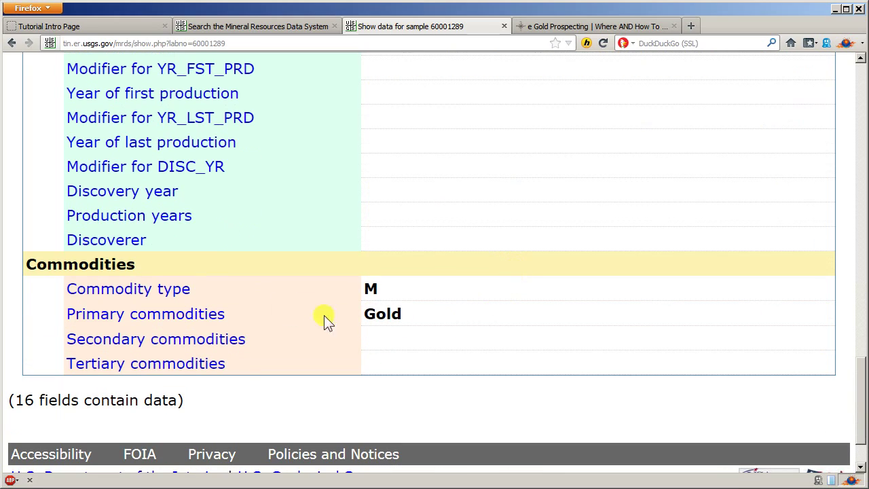
{"action": "scroll", "coordinate": [421, 333], "scroll_direction": "up", "scroll_amount": 10}
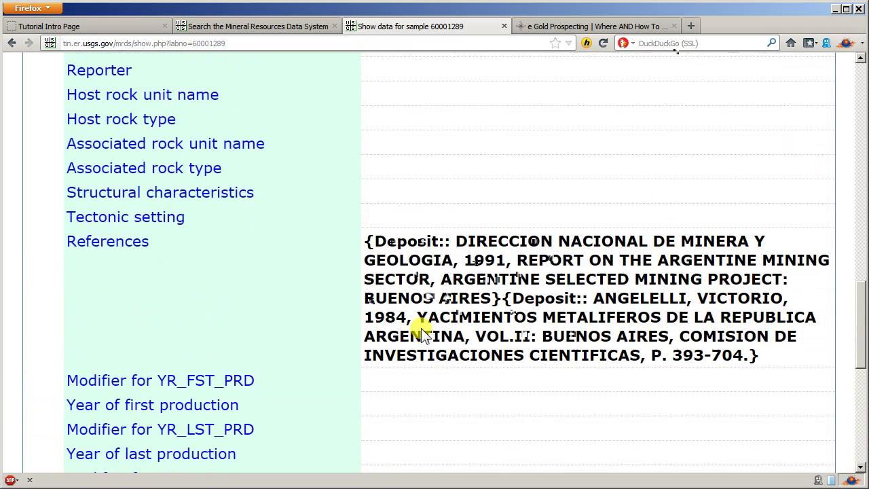
{"action": "scroll", "coordinate": [421, 332], "scroll_direction": "up", "scroll_amount": 10}
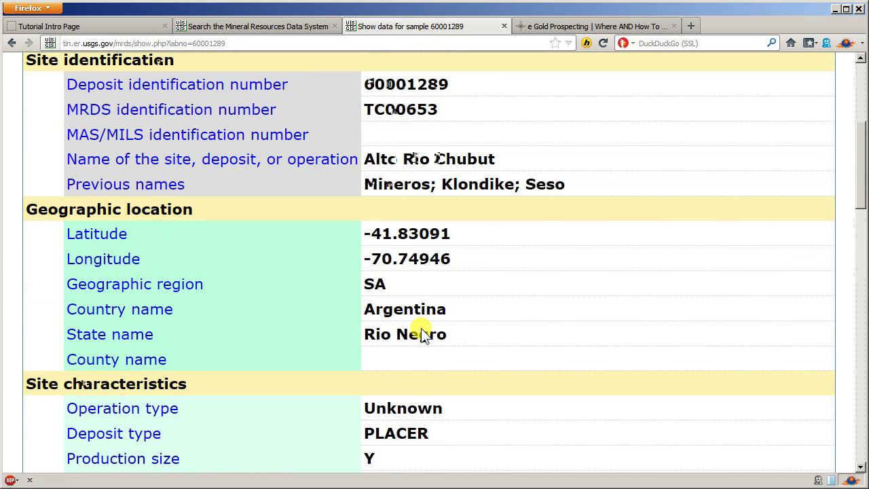
{"action": "scroll", "coordinate": [470, 344], "scroll_direction": "up", "scroll_amount": 2}
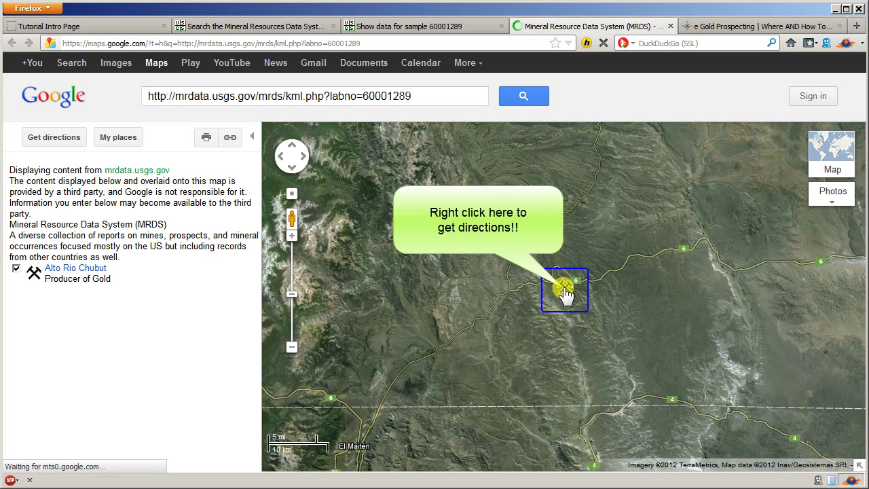
Get driving directions to the Alto Rio Chubut deposit marker, a 110 m route from RP 6
{"action": "right_click", "coordinate": [564, 291]}
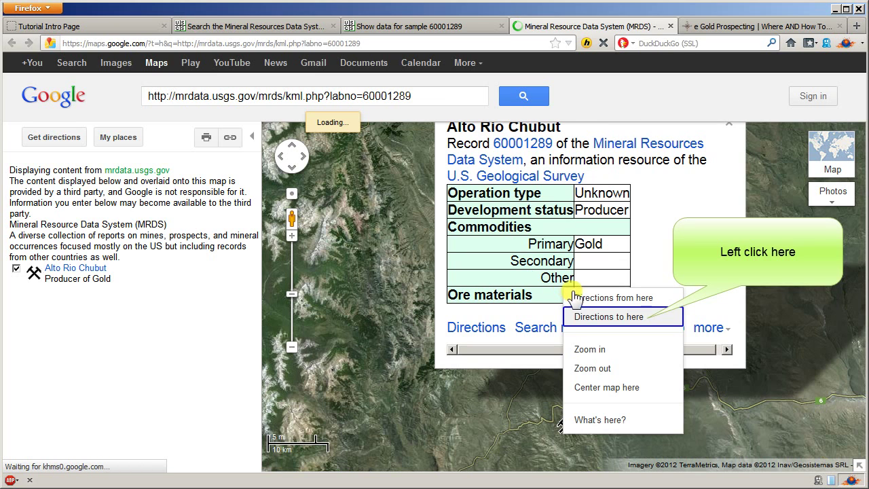
{"action": "left_click", "coordinate": [605, 316]}
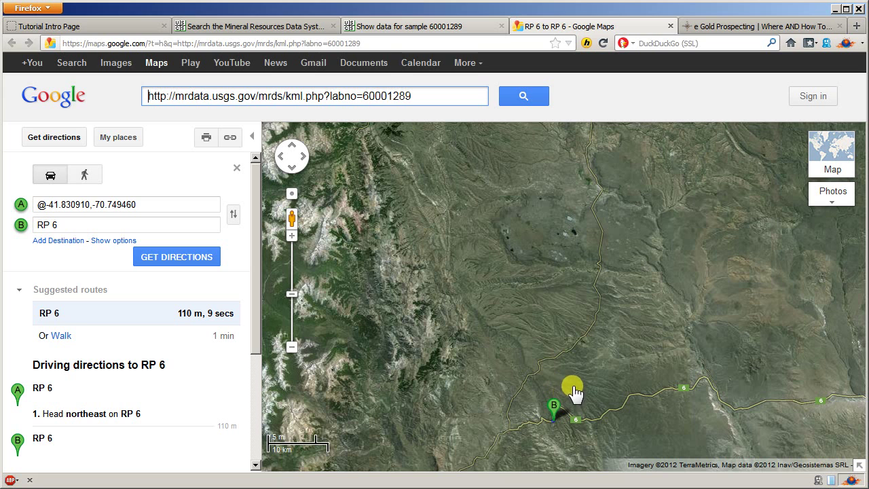
Return from the deposit record to the Argentina gold search form, then show the tutorial intro page again
{"action": "left_click", "coordinate": [421, 26]}
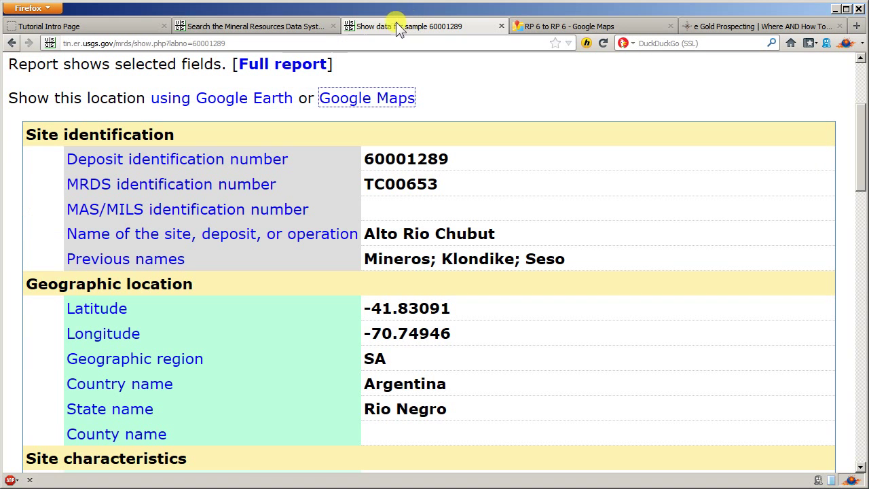
{"action": "left_click", "coordinate": [11, 43]}
{"action": "scroll", "coordinate": [224, 174], "scroll_direction": "up", "scroll_amount": 5}
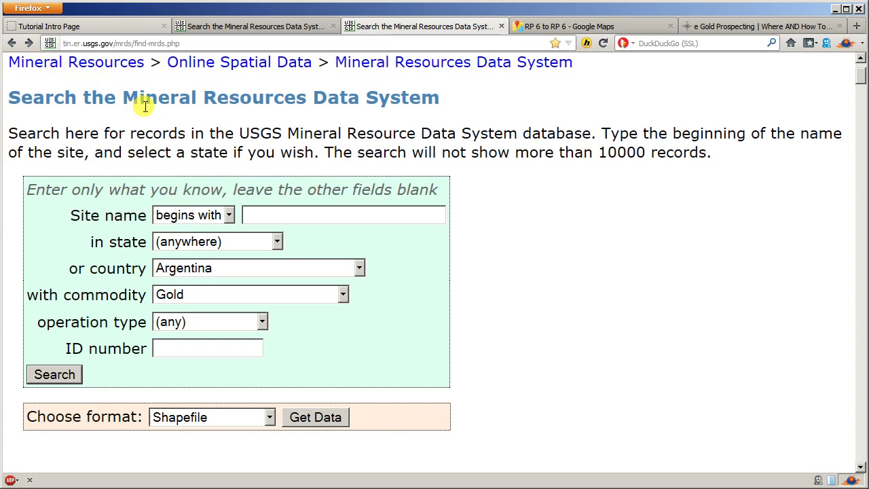
{"action": "left_click", "coordinate": [114, 27]}
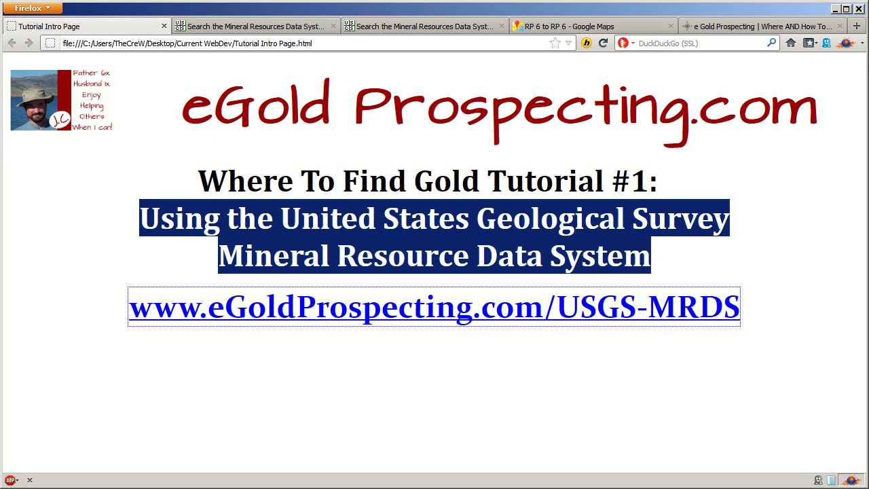
{"action": "left_click", "coordinate": [181, 210]}
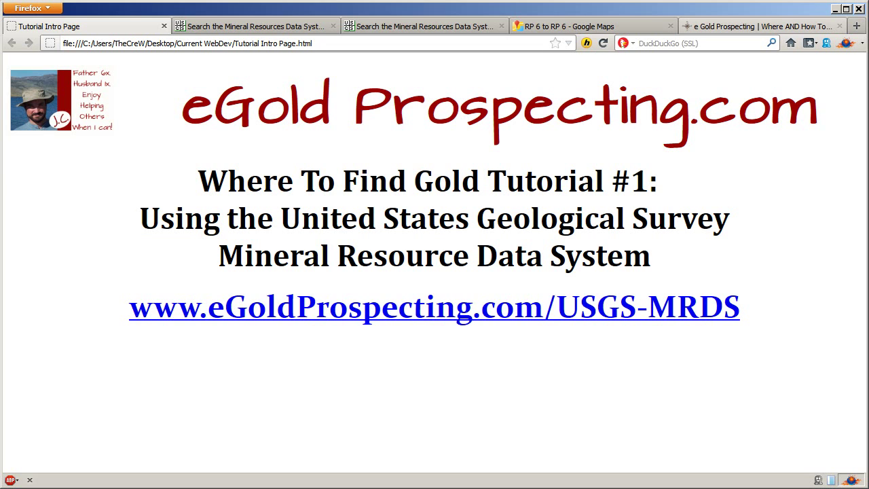
On eGoldProspecting.com, open the 'Tutorial # 1 | Using the USGS MRDS' post
{"action": "key", "text": "ctrl+shift+Tab"}
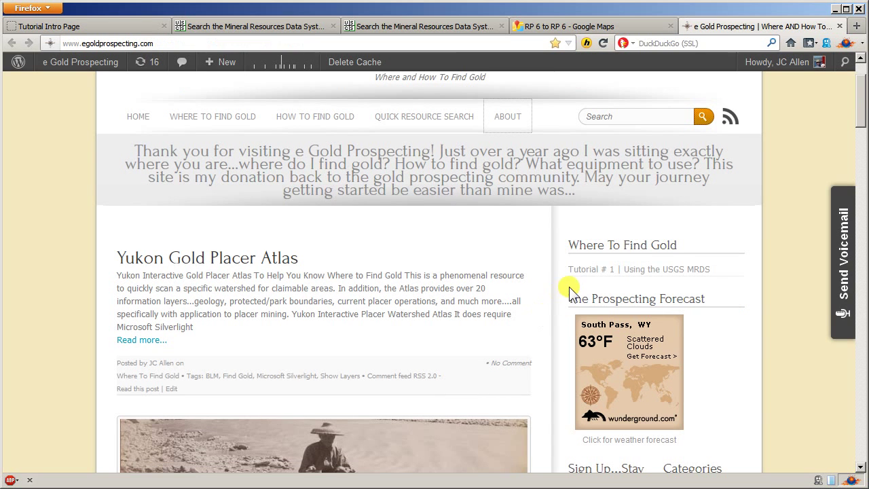
{"action": "left_click", "coordinate": [608, 271]}
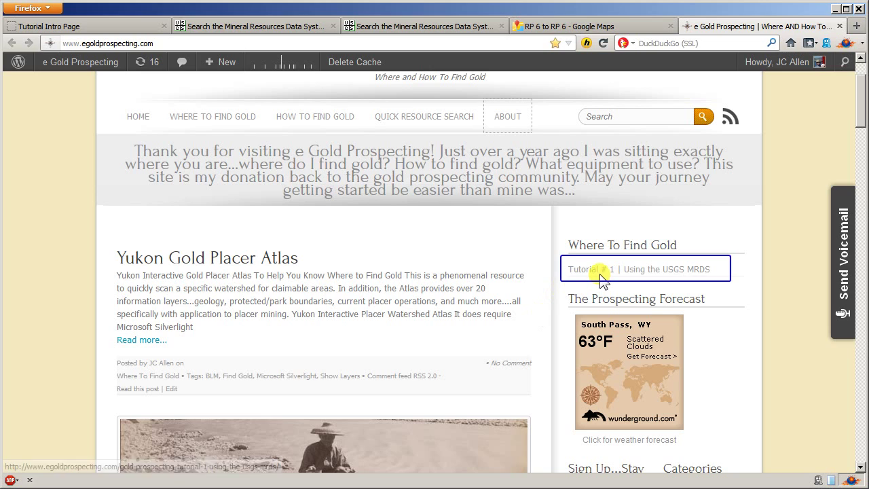